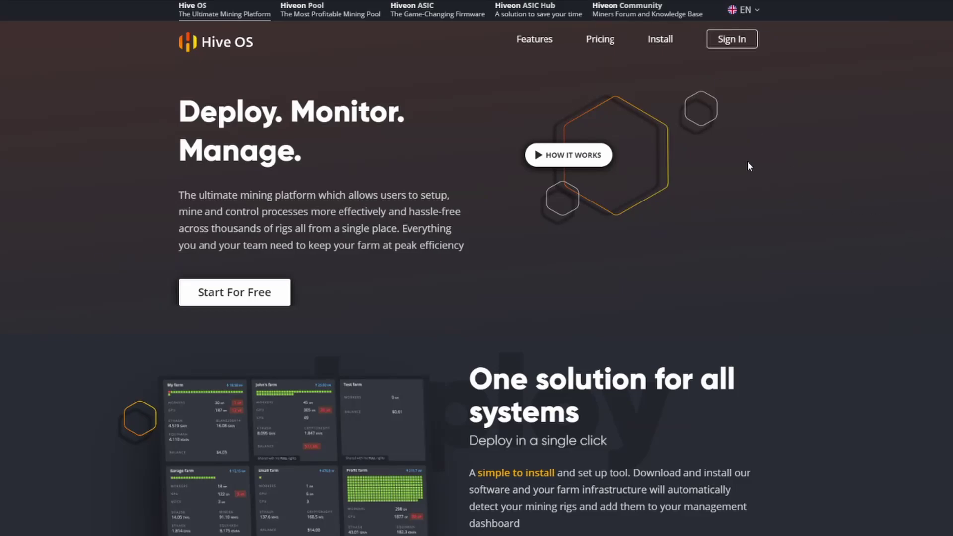
- Download the stable GPU rig Hive OS image as a ZIP from the Install page
click(661, 44)
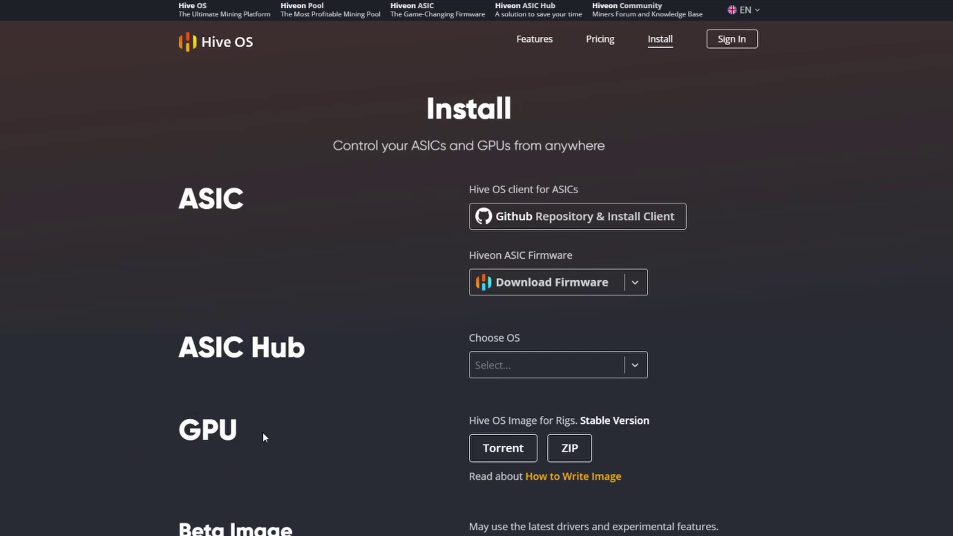
click(592, 460)
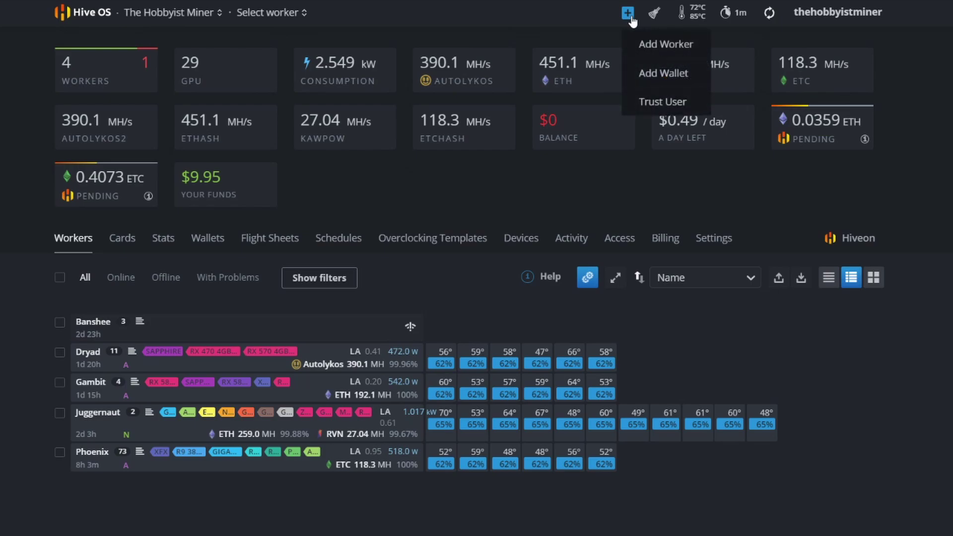
- Create worker 'BigBob' with a worker password and the description 'Rebtech Board'
click(656, 45)
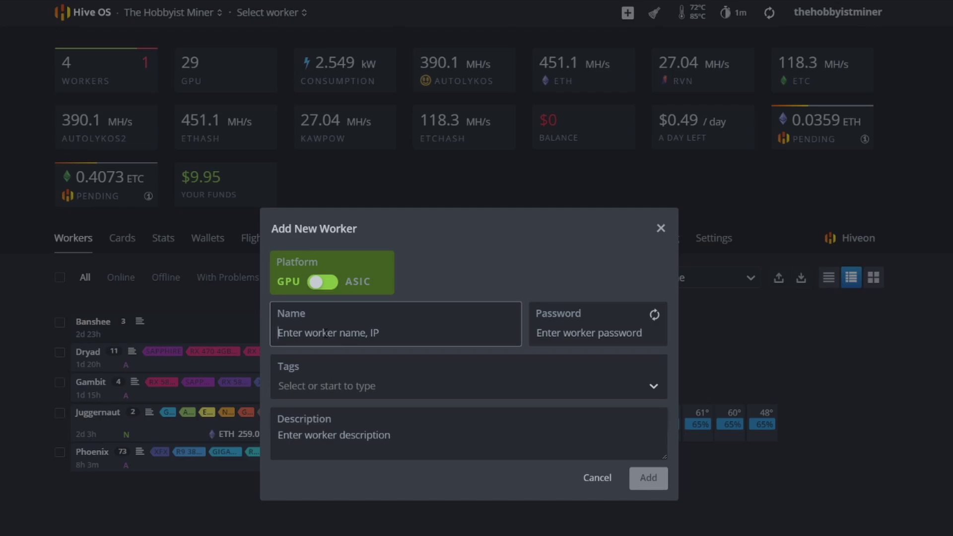
text(BigBo)
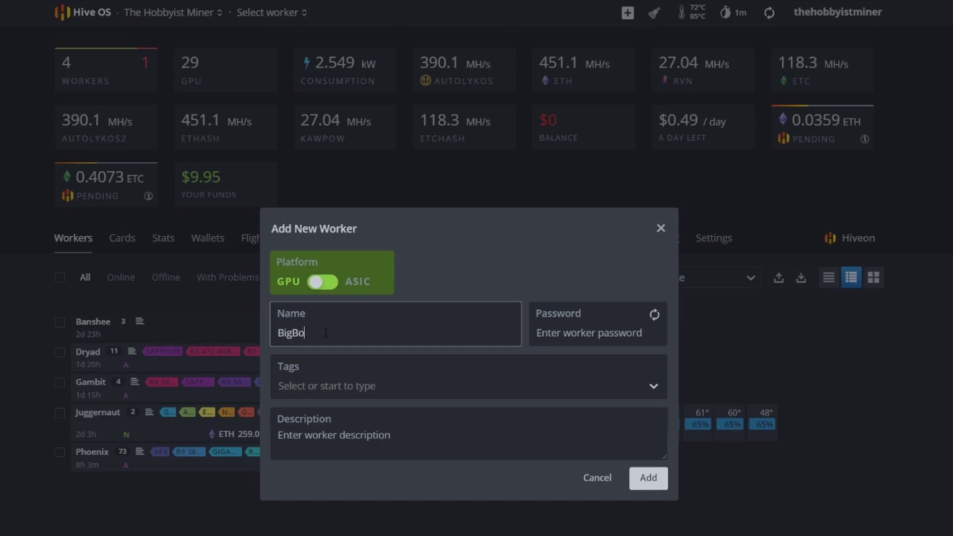
text(b)
click(573, 335)
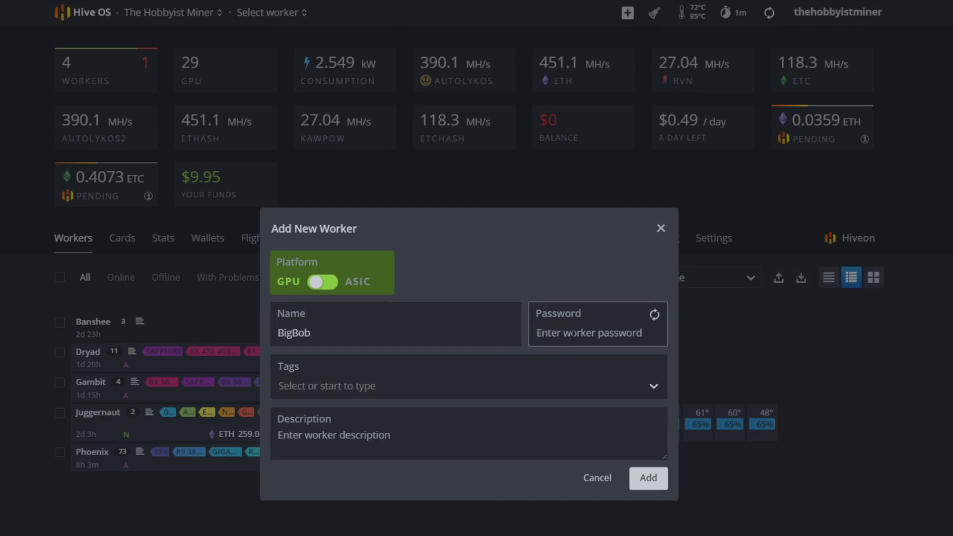
text(Test123)
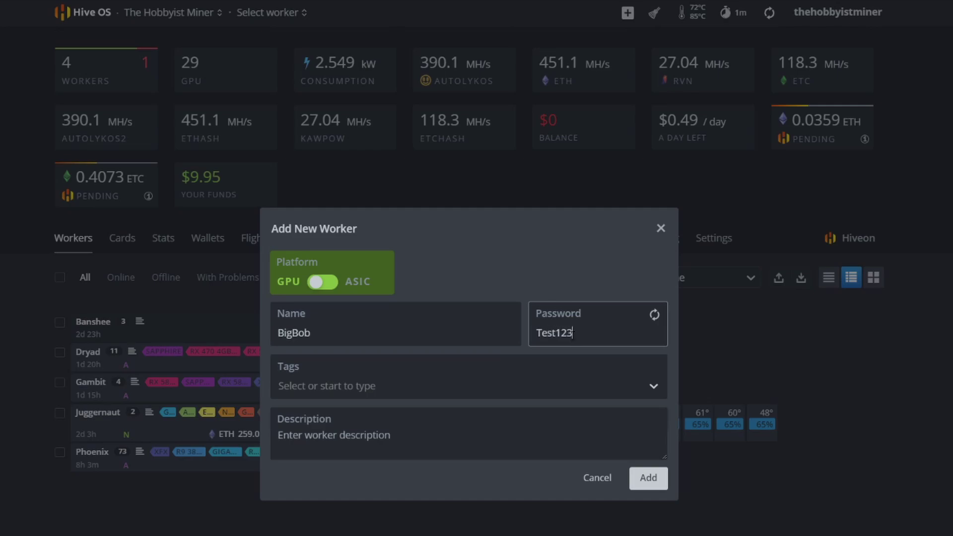
text(4)
click(349, 443)
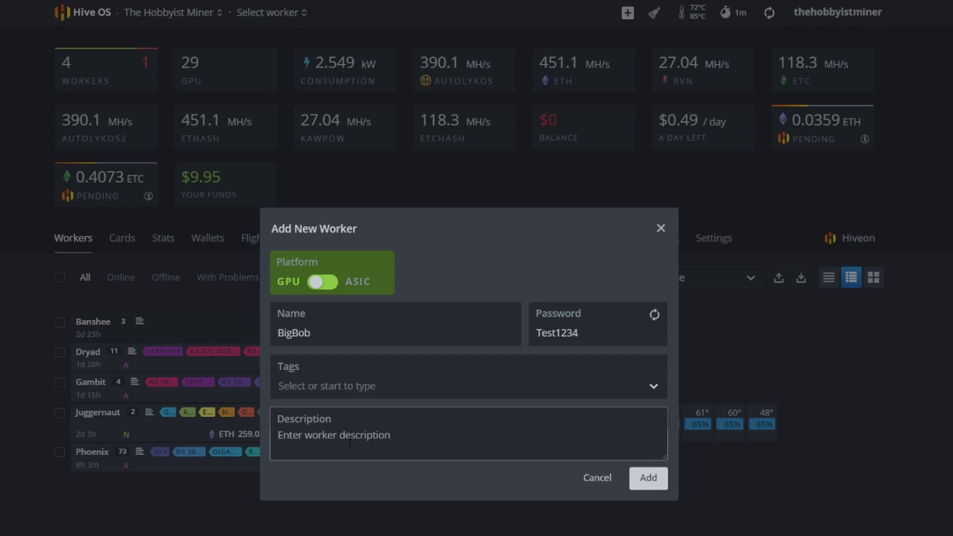
text(Rebtech Board)
click(644, 480)
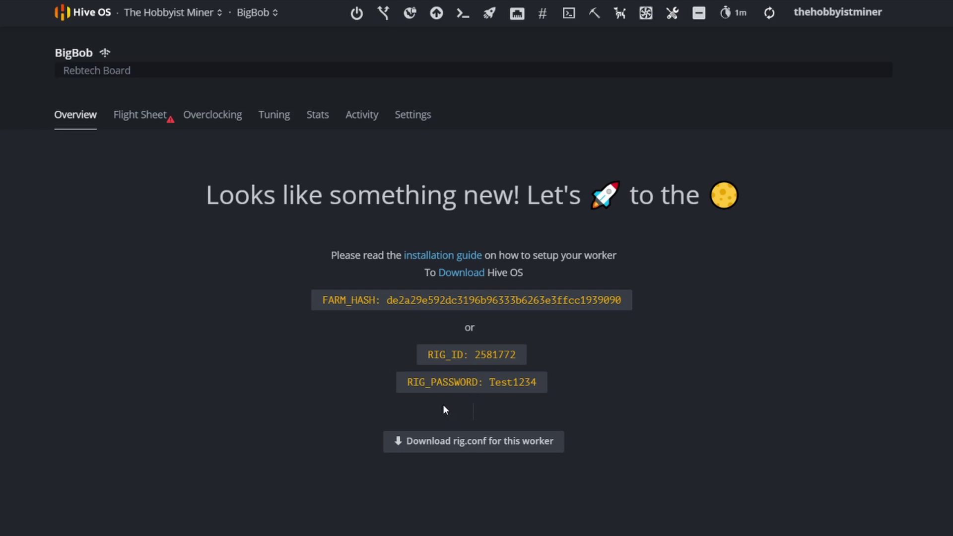
- Select BigBob's RIG_ID value and download the worker's rig.conf file
drag(472, 354, 532, 353)
click(607, 352)
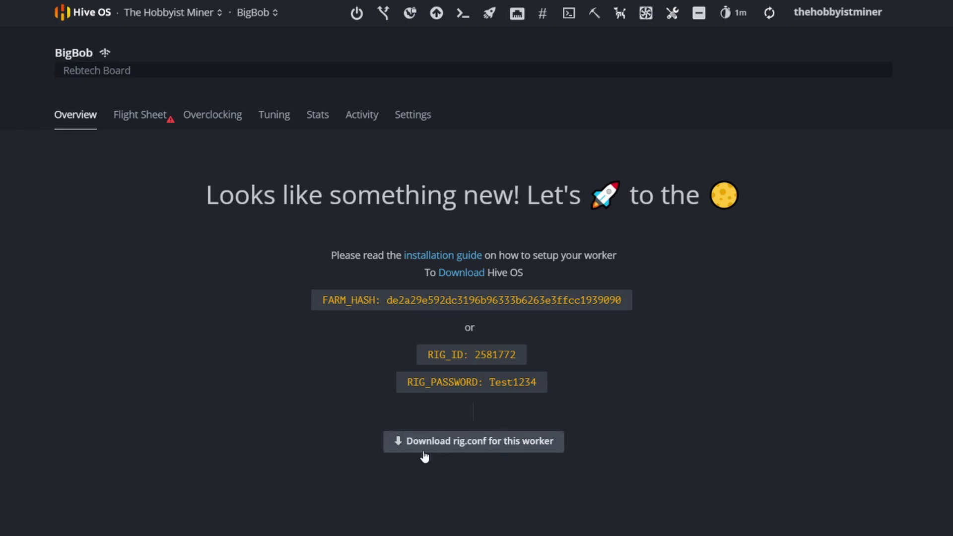
click(469, 448)
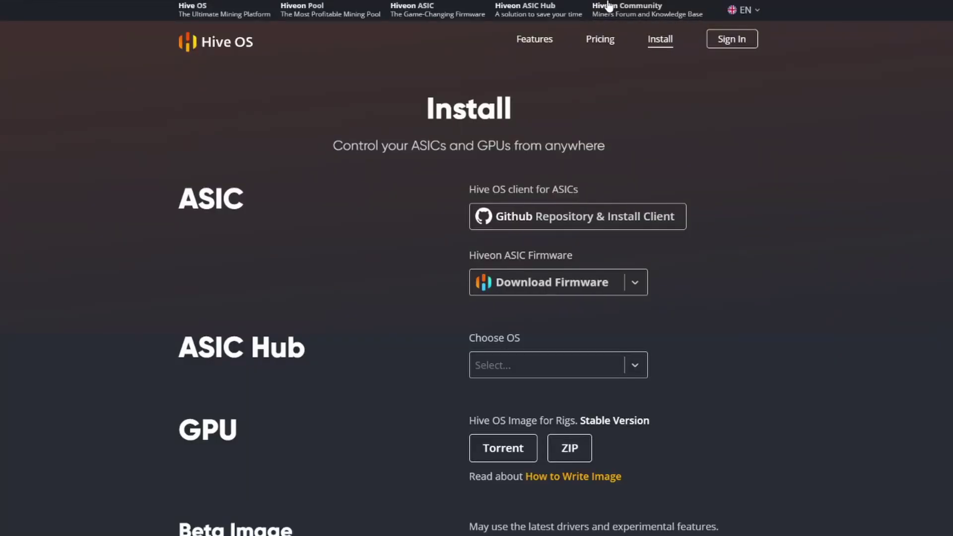
- Go down to the Write section of the Install page and follow the recommended Etcher link
scroll(106, 293, down, 3)
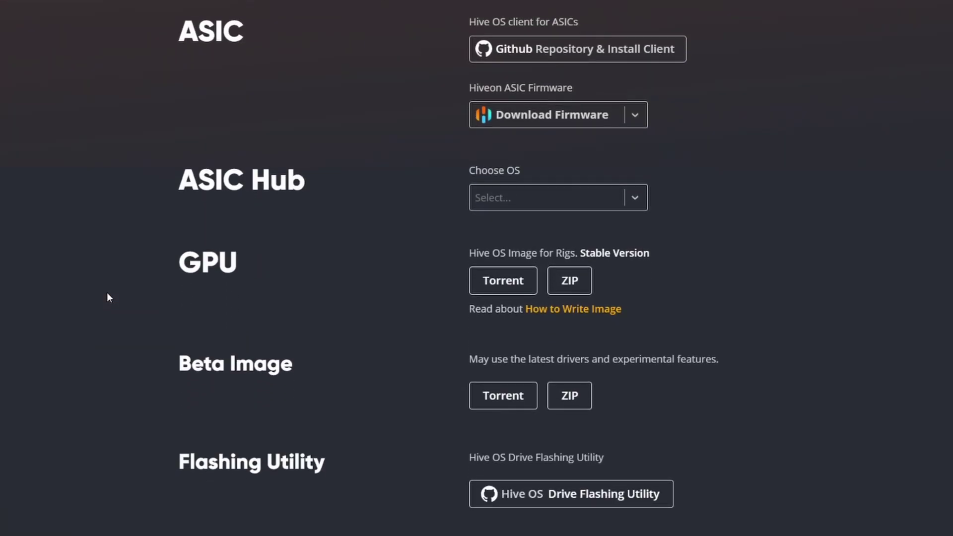
scroll(108, 293, down, 8)
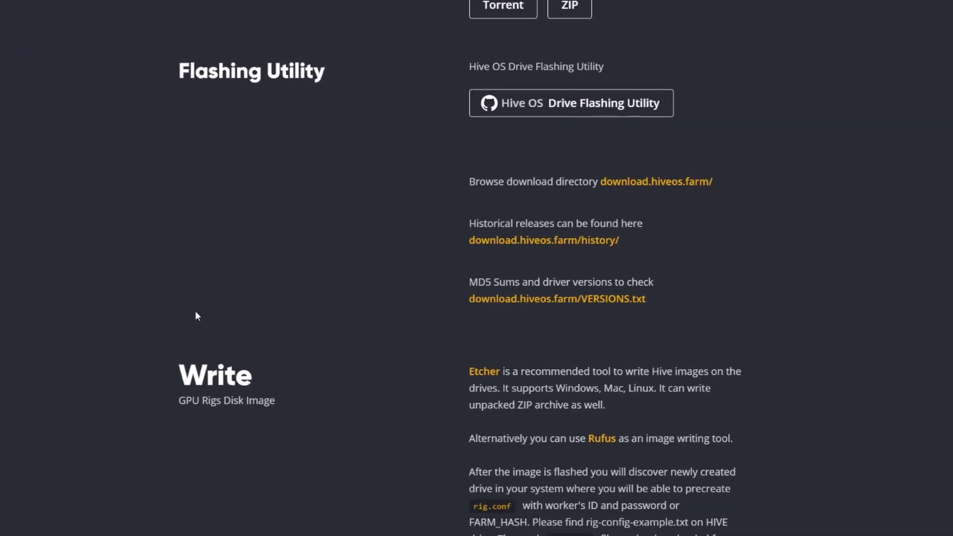
scroll(367, 322, up, 11)
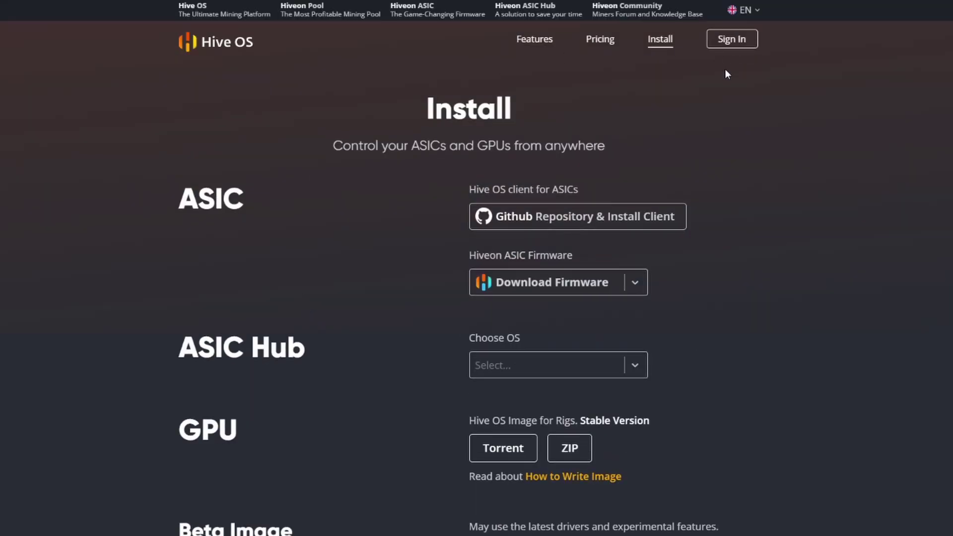
scroll(461, 378, down, 14)
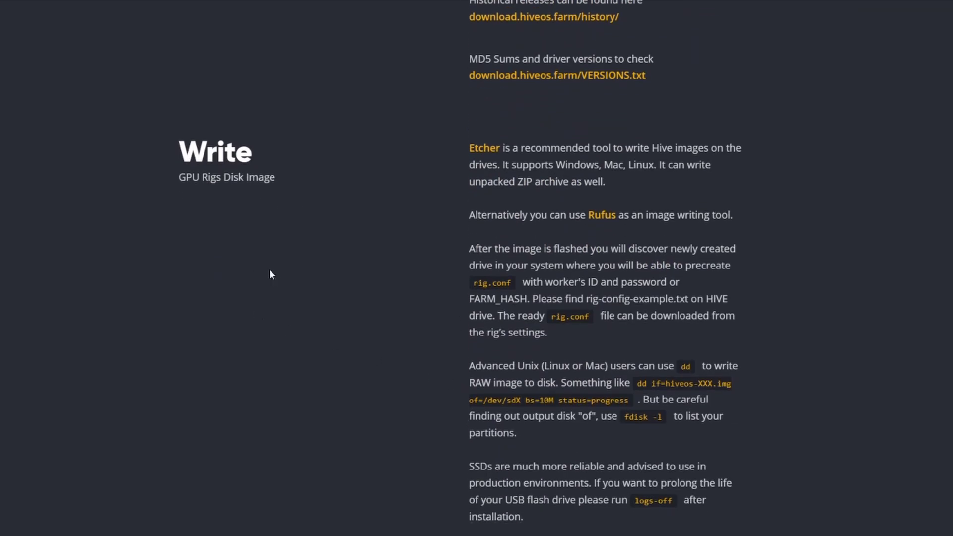
scroll(277, 281, down, 1)
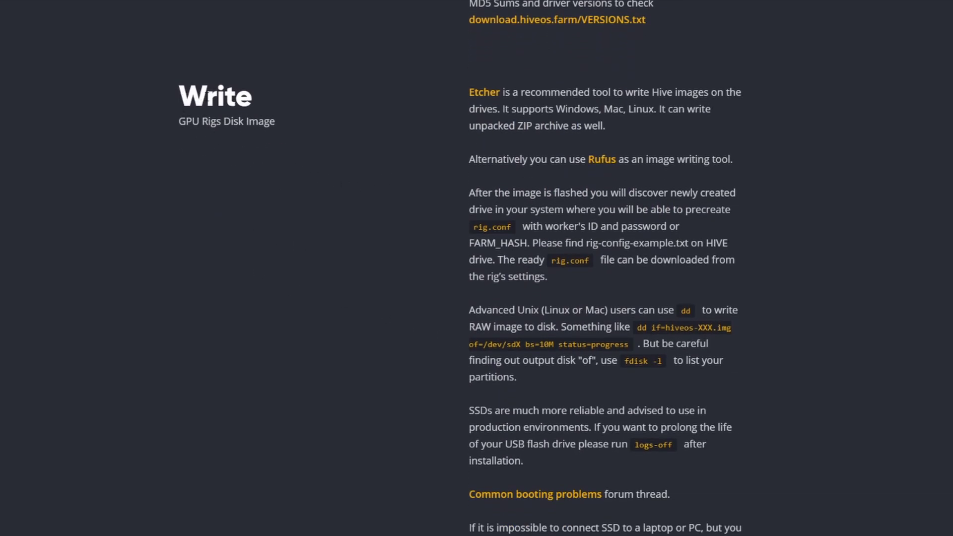
click(480, 94)
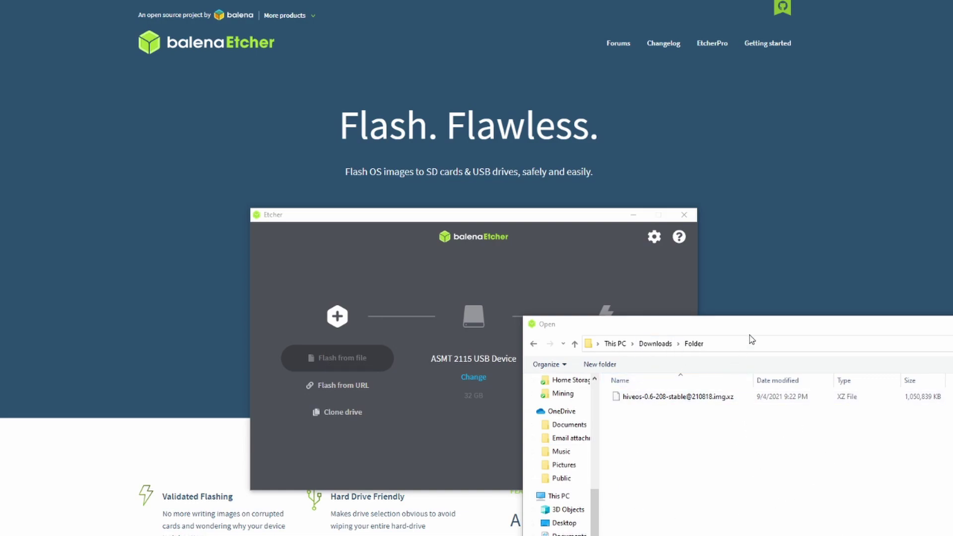
- Load the downloaded hiveos .img.xz image into balenaEtcher
drag(760, 331, 739, 327)
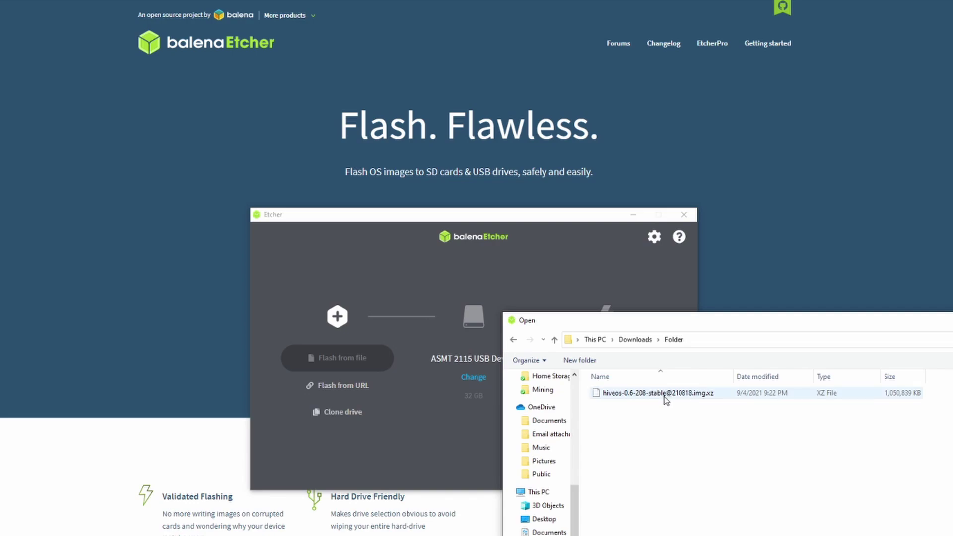
click(647, 393)
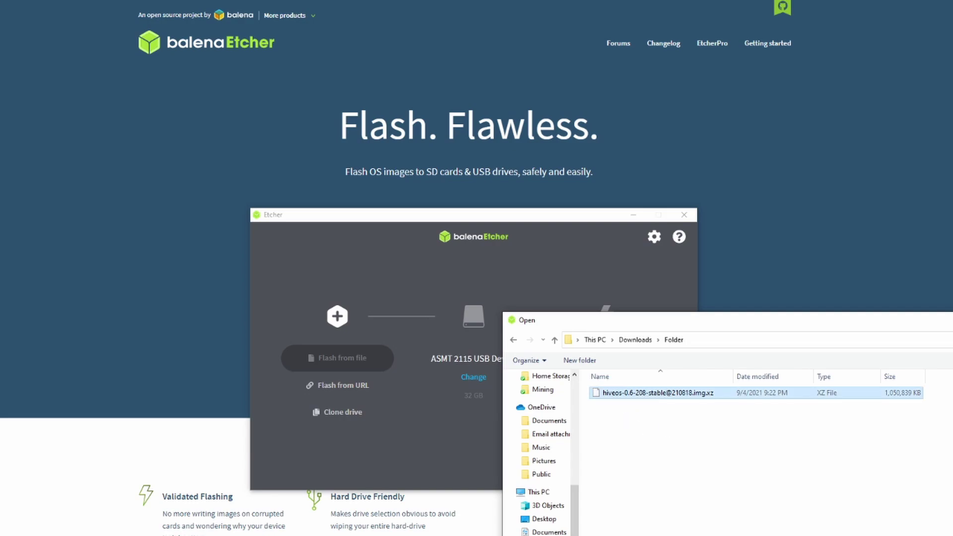
key(Return)
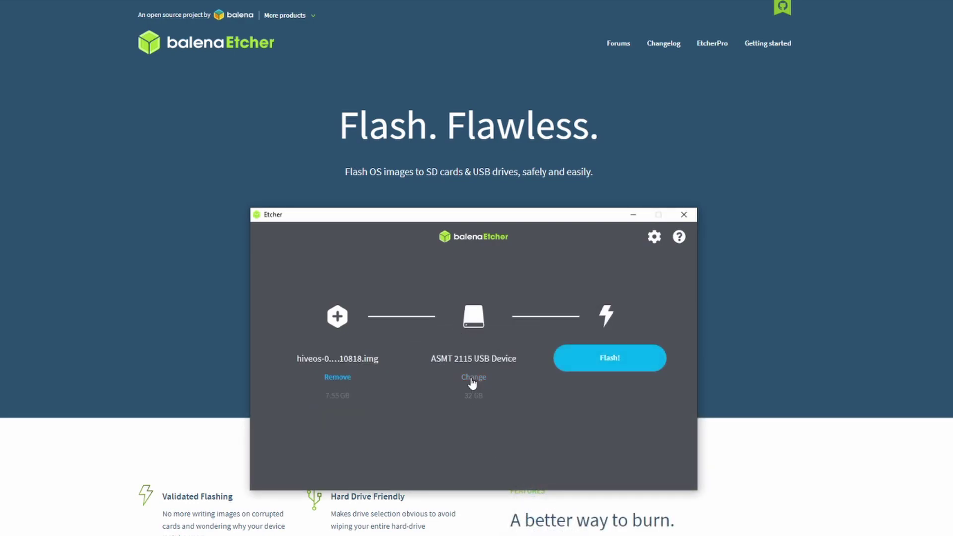
- Set the 32 GB ASMT 2115 USB Device as the flash target
click(473, 382)
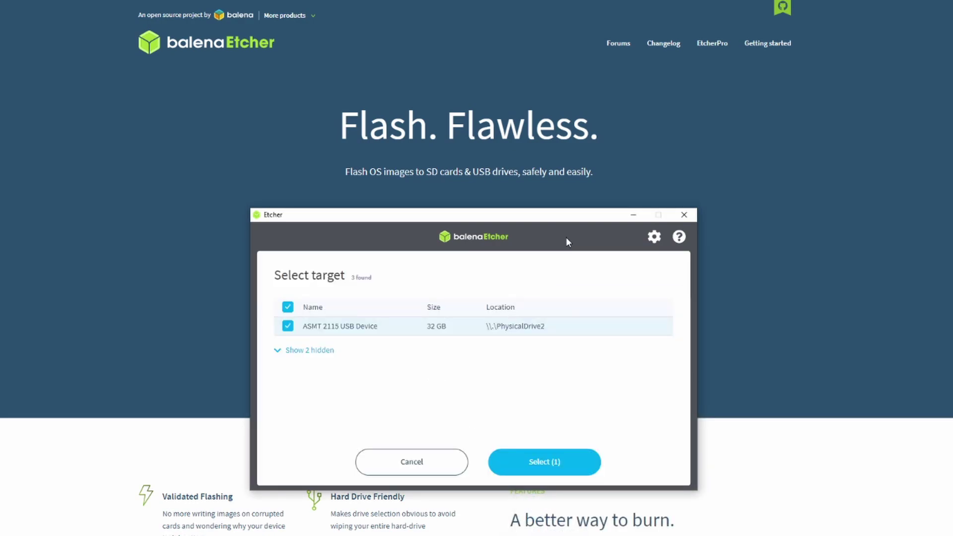
click(400, 471)
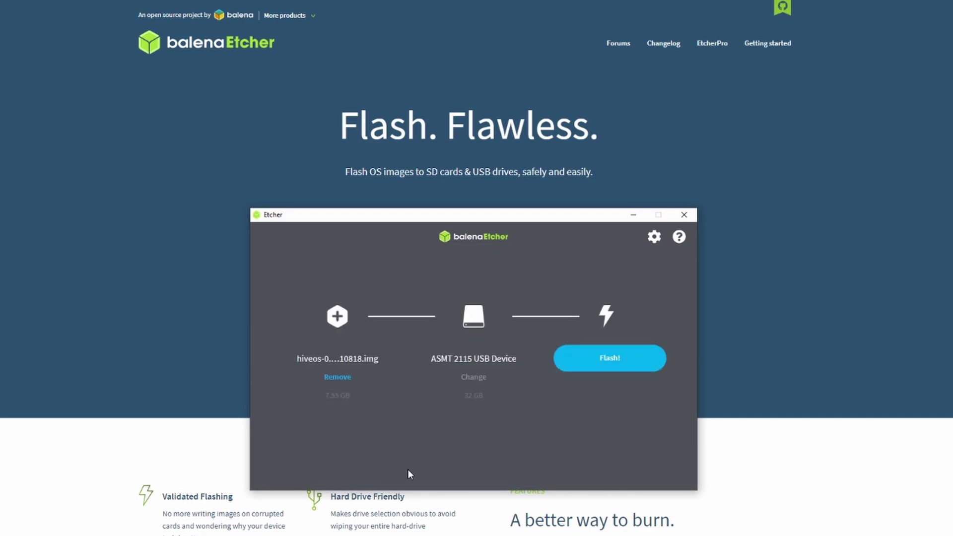
click(474, 378)
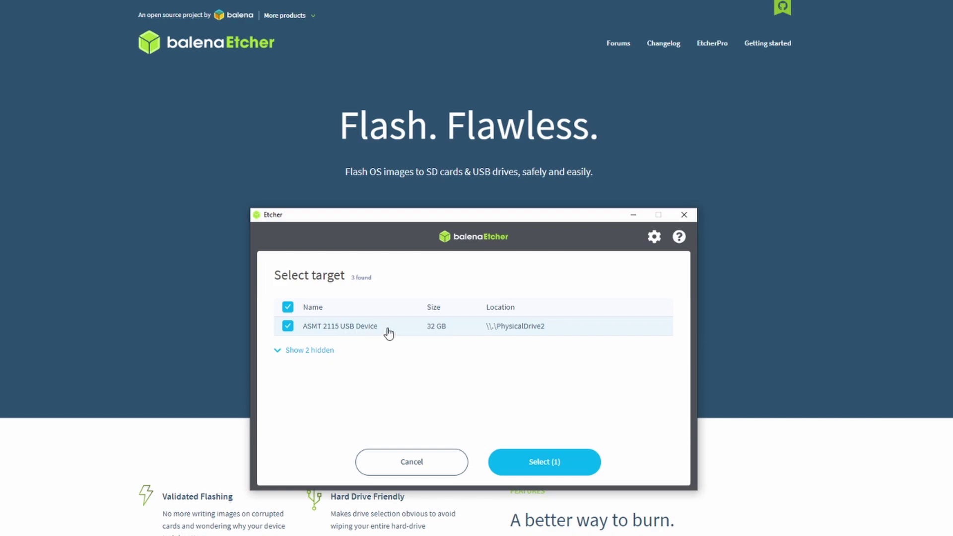
click(554, 462)
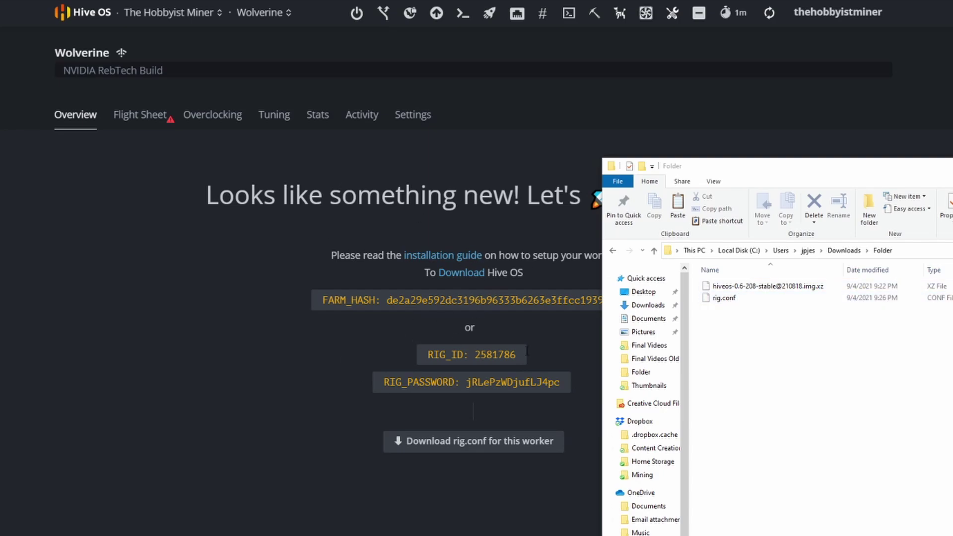
- Select the downloaded rig.conf in the Downloads window while flashing finishes
click(735, 304)
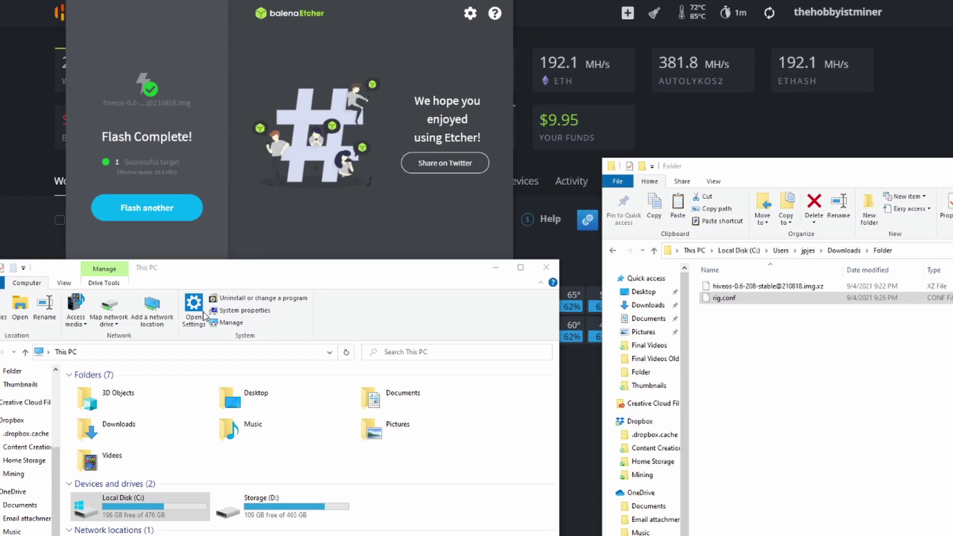
- Open the flashed HIVE (E:) drive from This PC
click(747, 301)
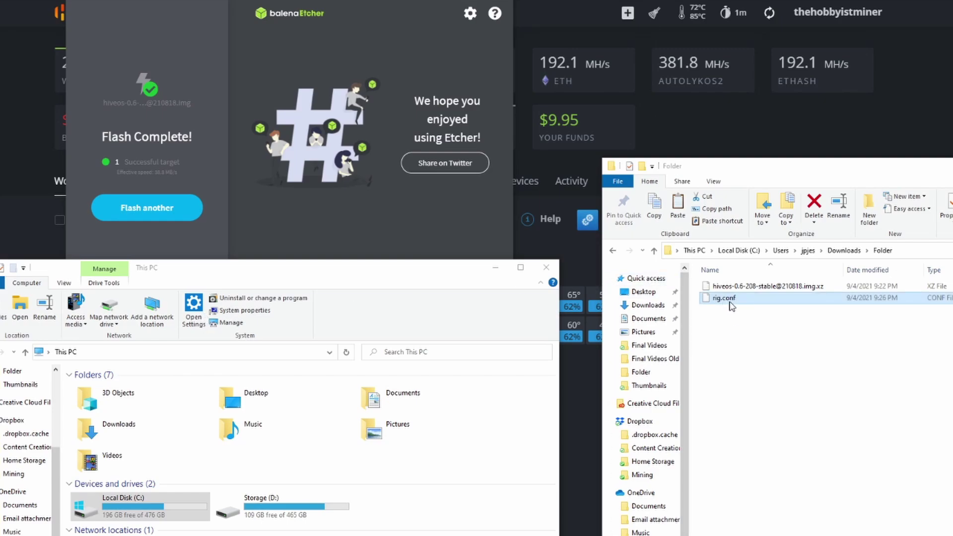
click(359, 513)
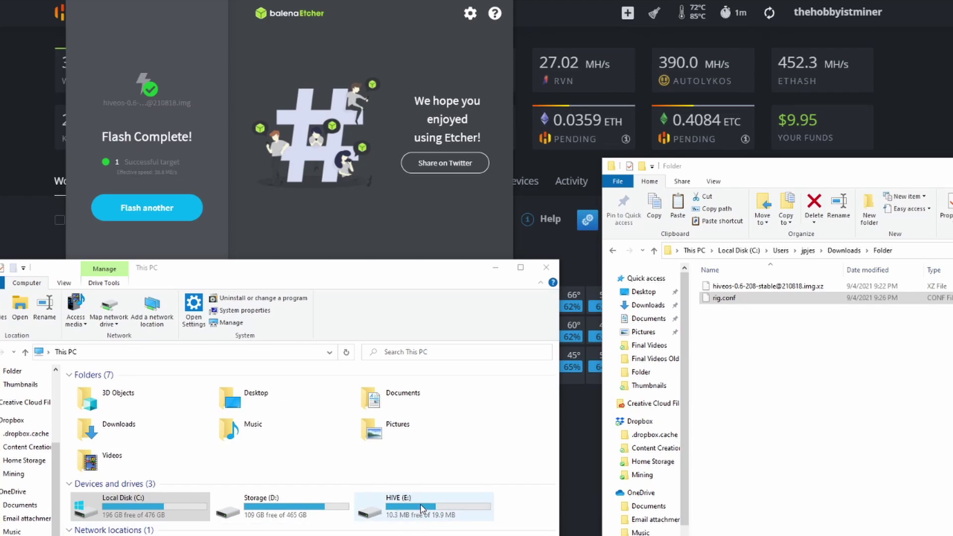
double_click(421, 508)
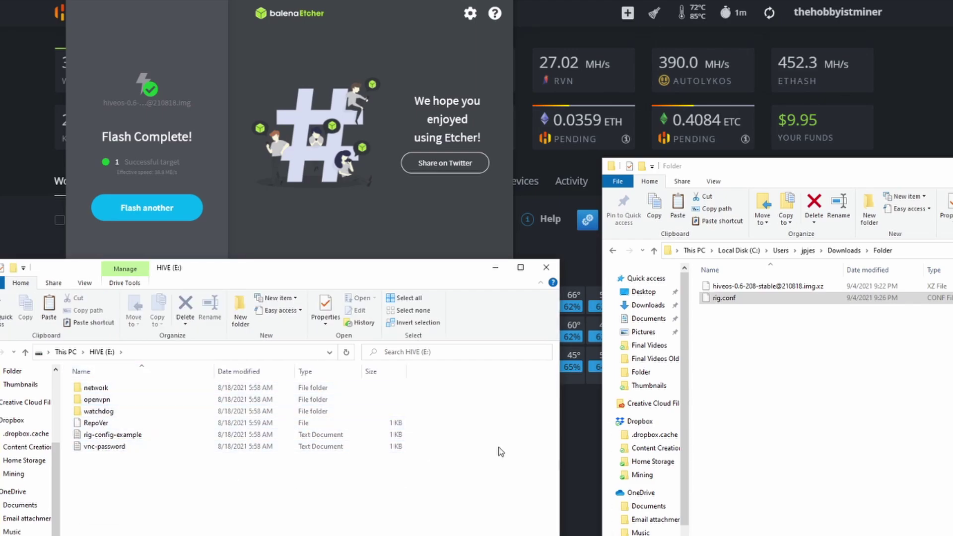
- Copy rig.conf onto HIVE (E:) and close the Downloads window
right_click(737, 300)
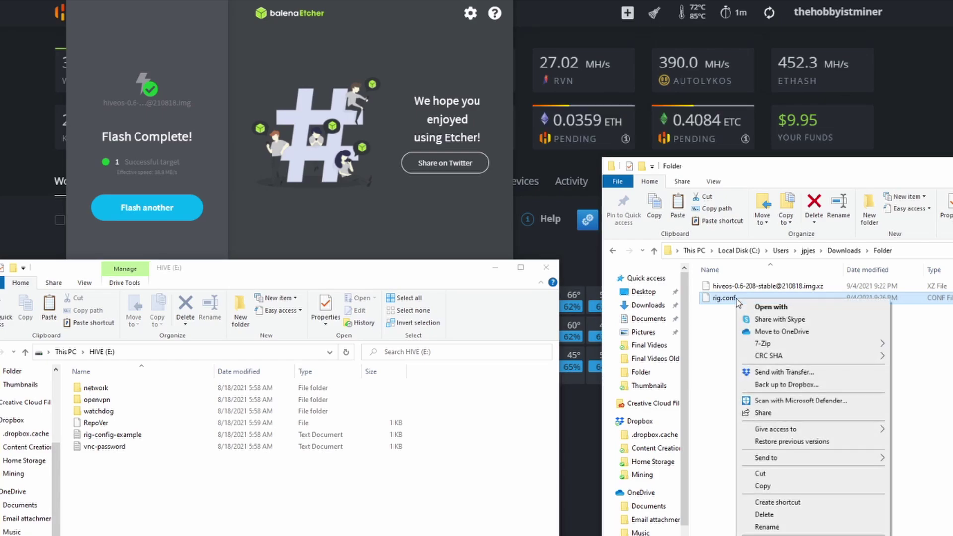
click(764, 486)
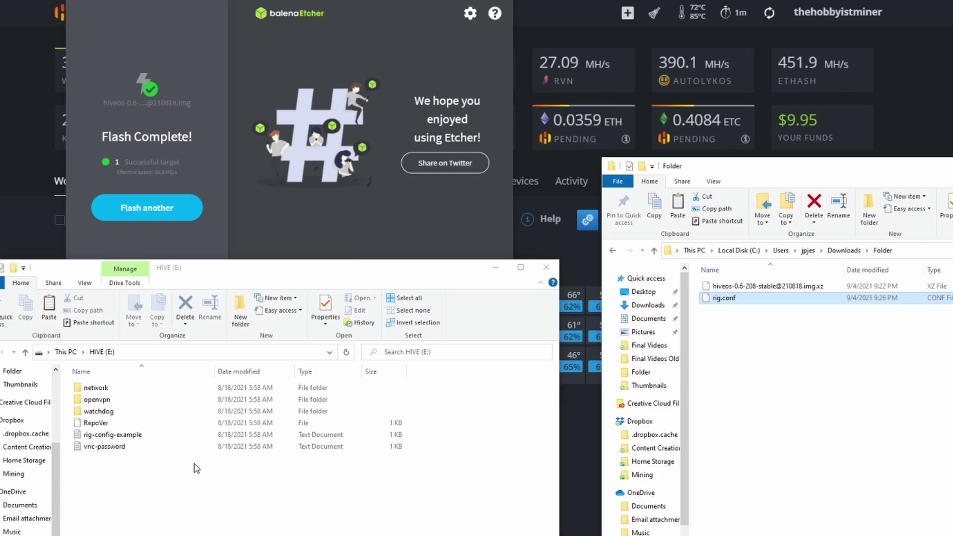
right_click(147, 488)
click(169, 535)
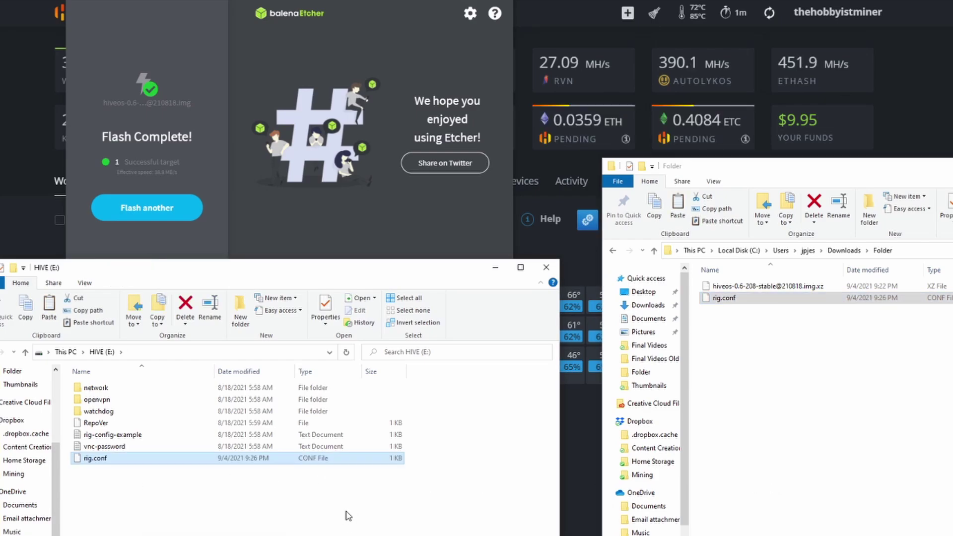
key(alt+F4)
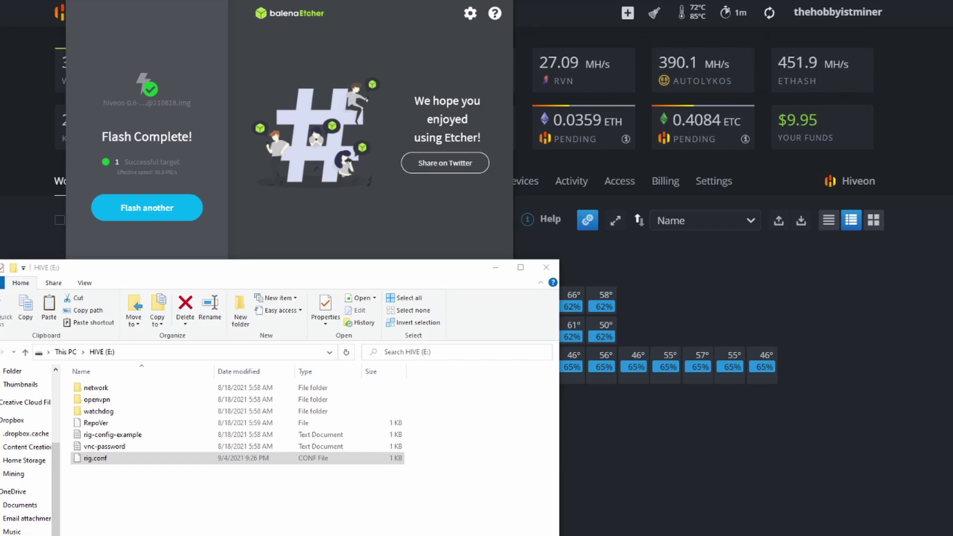
- Close the HIVE (E:) window and move Etcher down to reveal the Workers dashboard
click(735, 534)
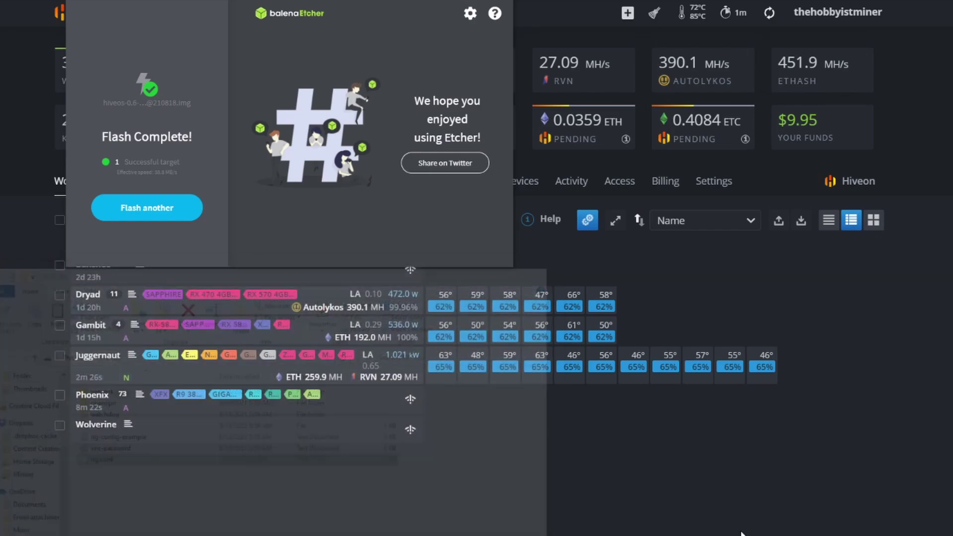
drag(357, 1, 512, 373)
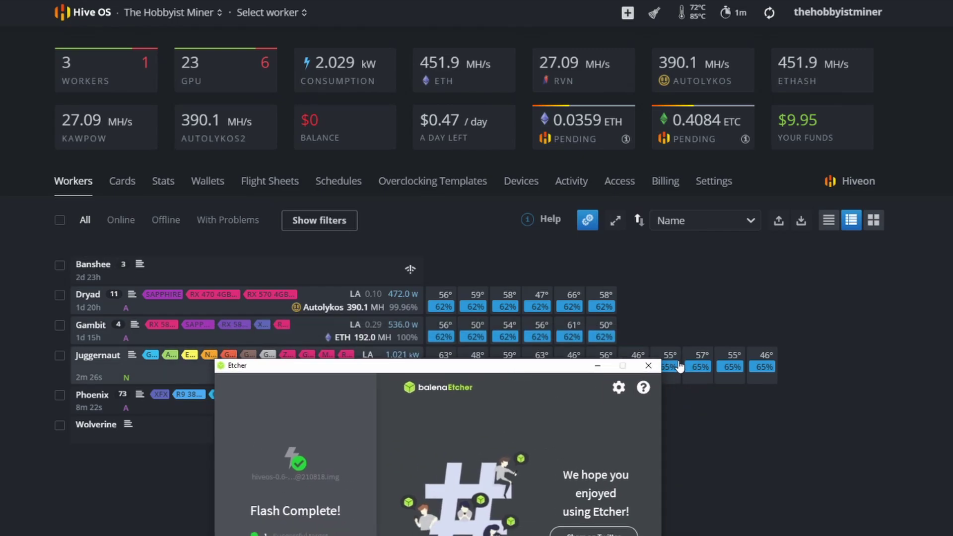